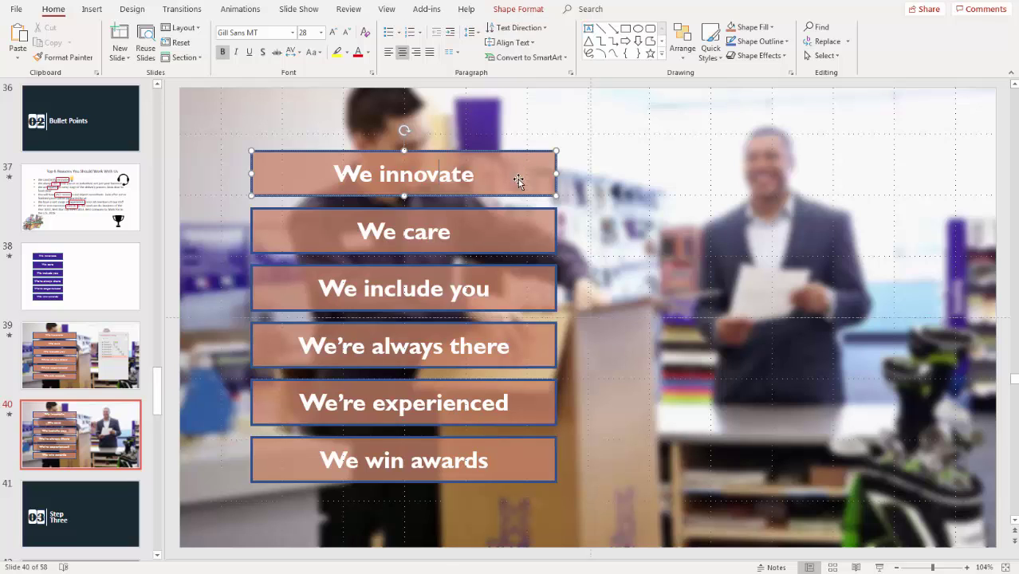
Step: Select each of the six text bars in turn, from We care up to We innovate
left_click(510, 223)
left_click(528, 291)
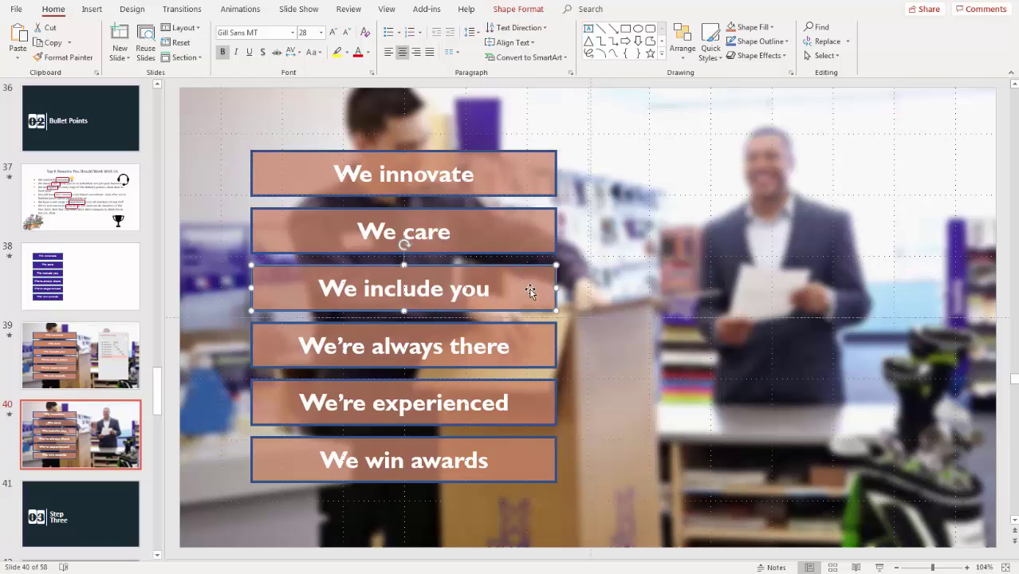
left_click(522, 343)
left_click(524, 394)
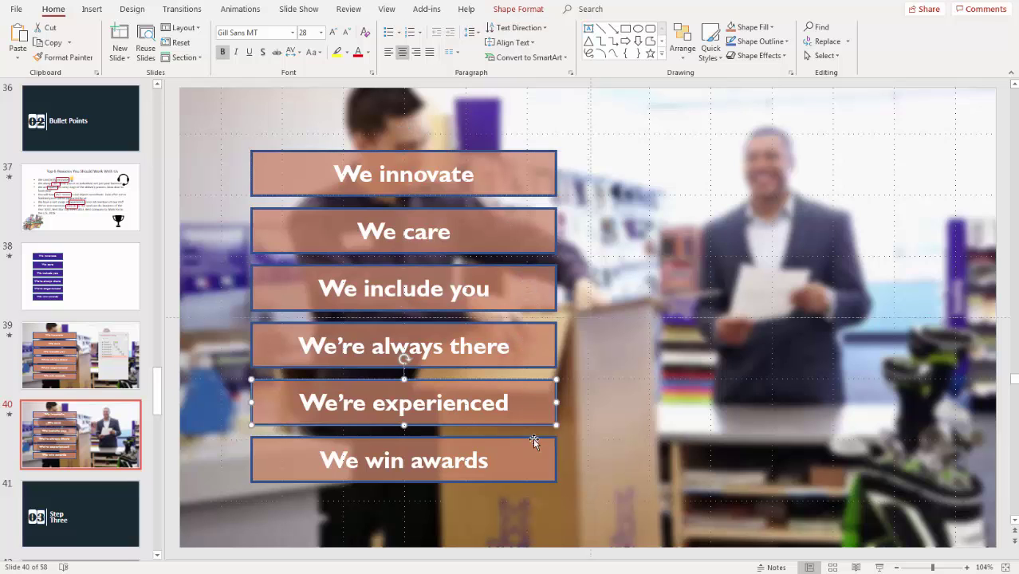
left_click(534, 452)
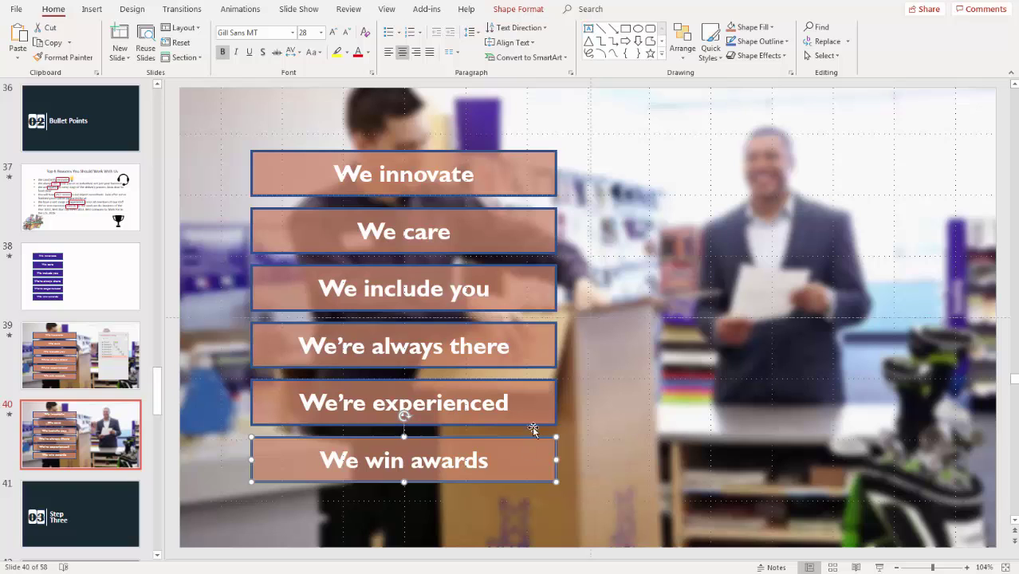
left_click(512, 170)
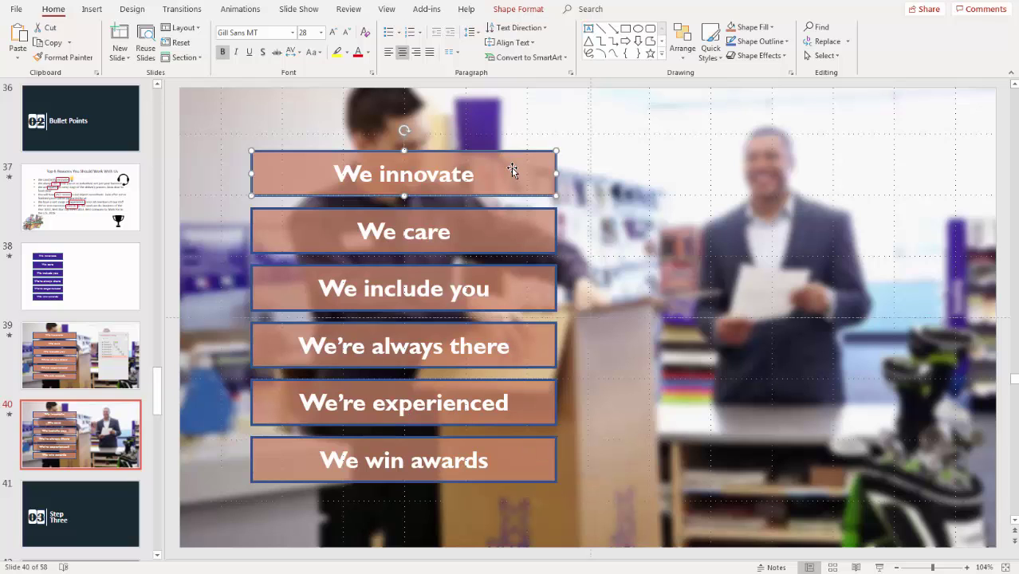
Step: Select the bars again, from We care to We win awards, then the blurred background photo
left_click(519, 227)
left_click(529, 283)
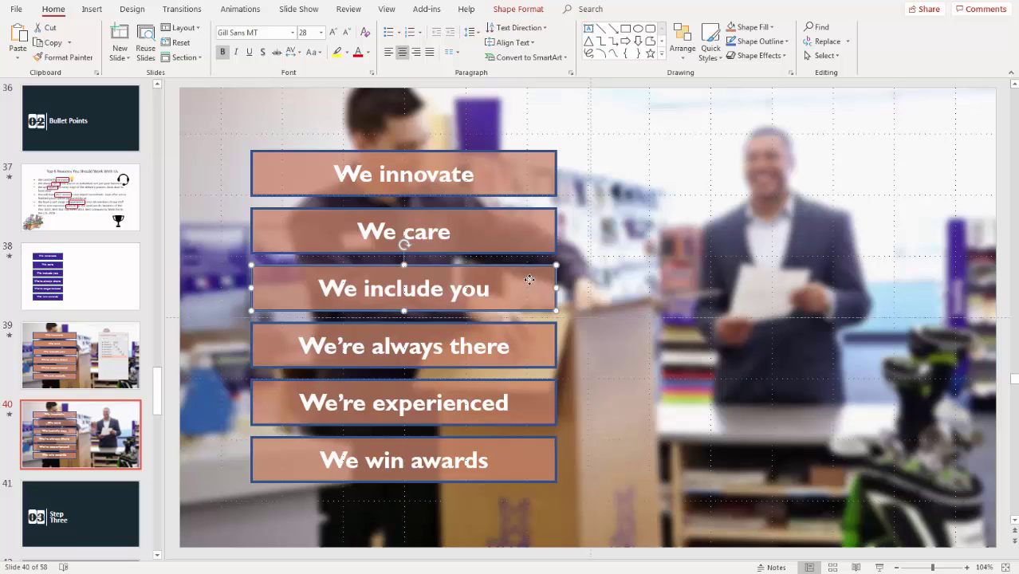
left_click(522, 352)
left_click(527, 397)
left_click(533, 455)
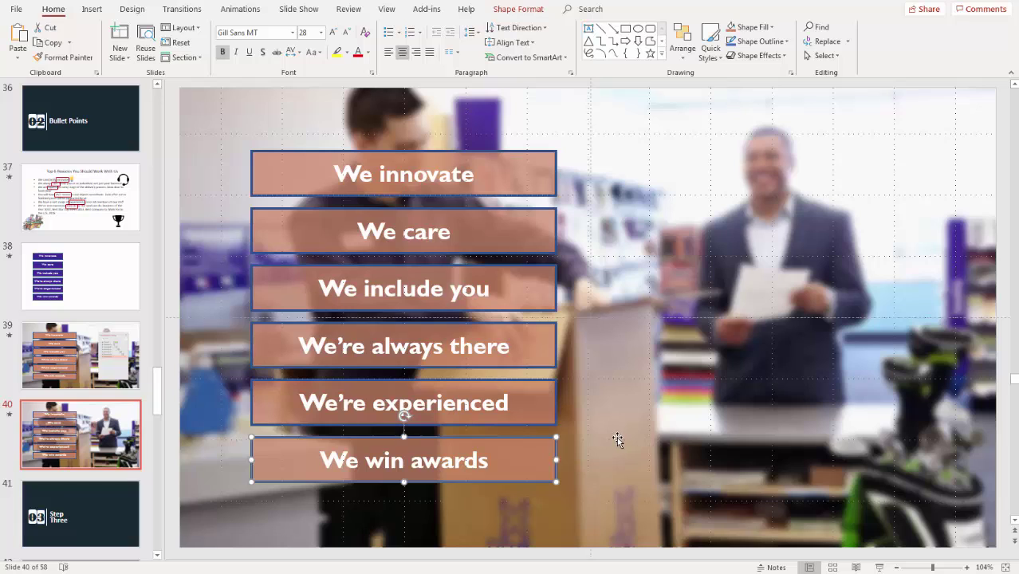
left_click(617, 439)
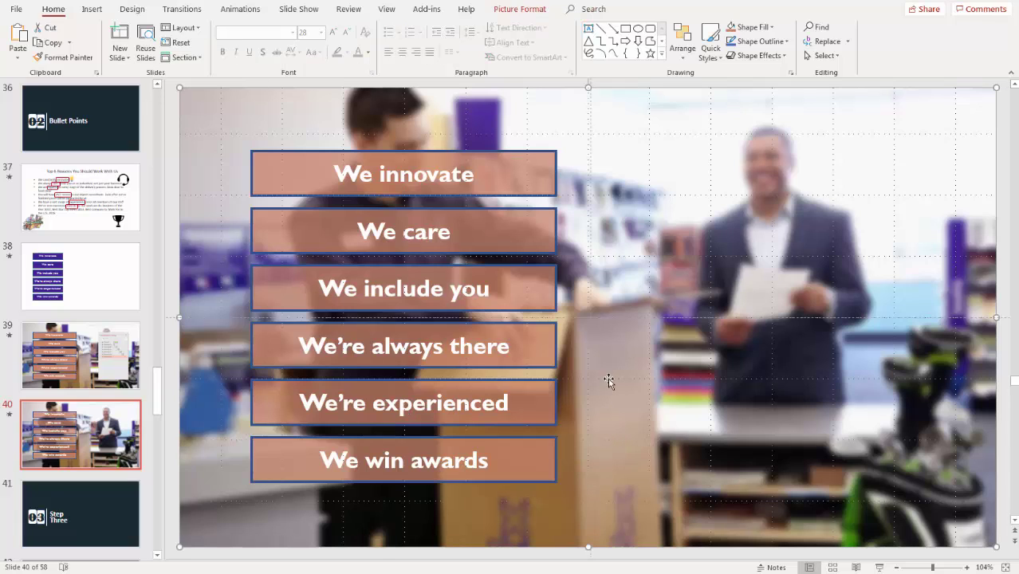
Step: Select the We innovate bar and show the Animations tab and Animation Pane
left_click(485, 172)
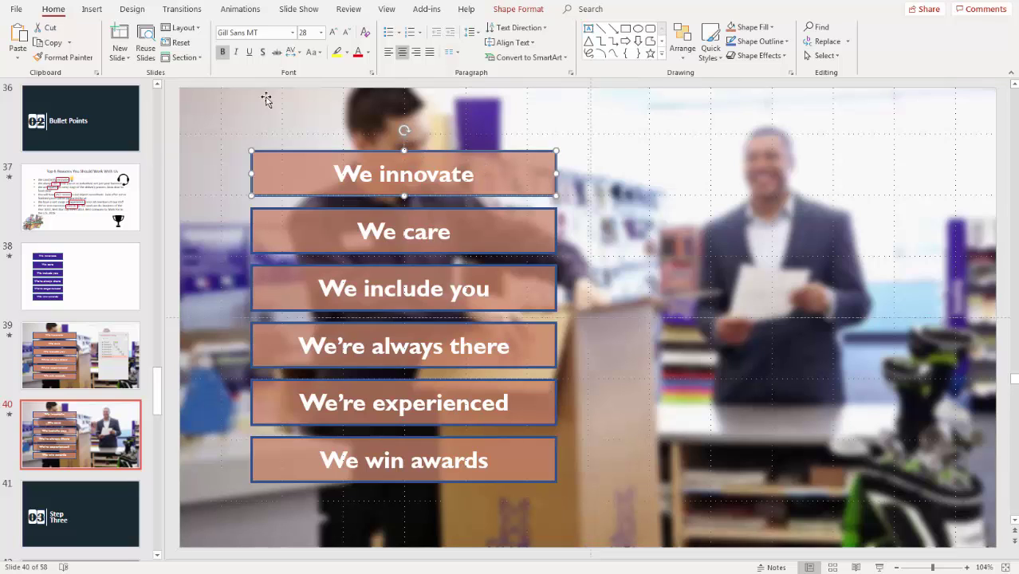
left_click(240, 9)
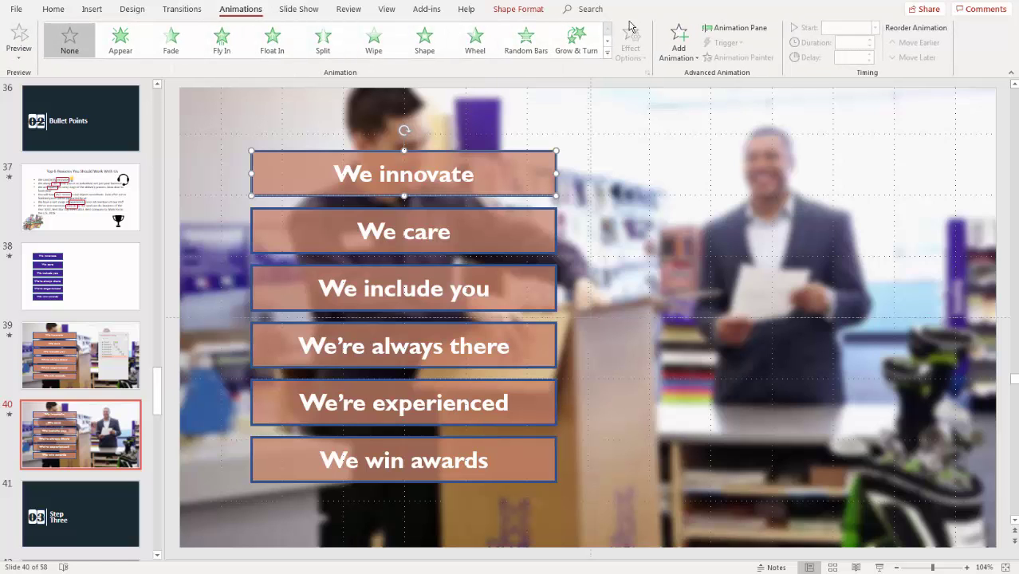
left_click(737, 30)
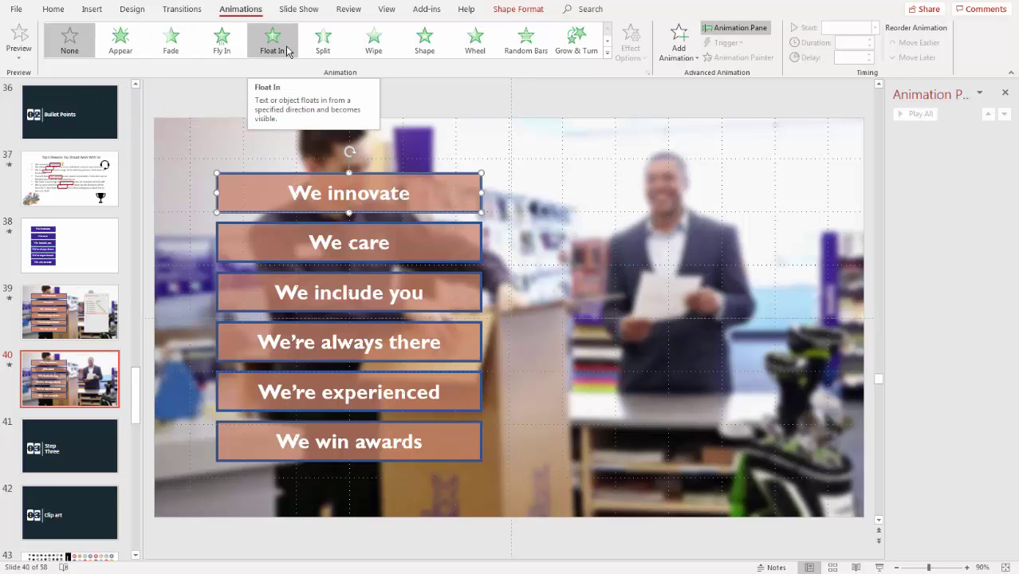
Step: Give the We innovate bar a Fly In entrance with Direction set to From Left
left_click(222, 40)
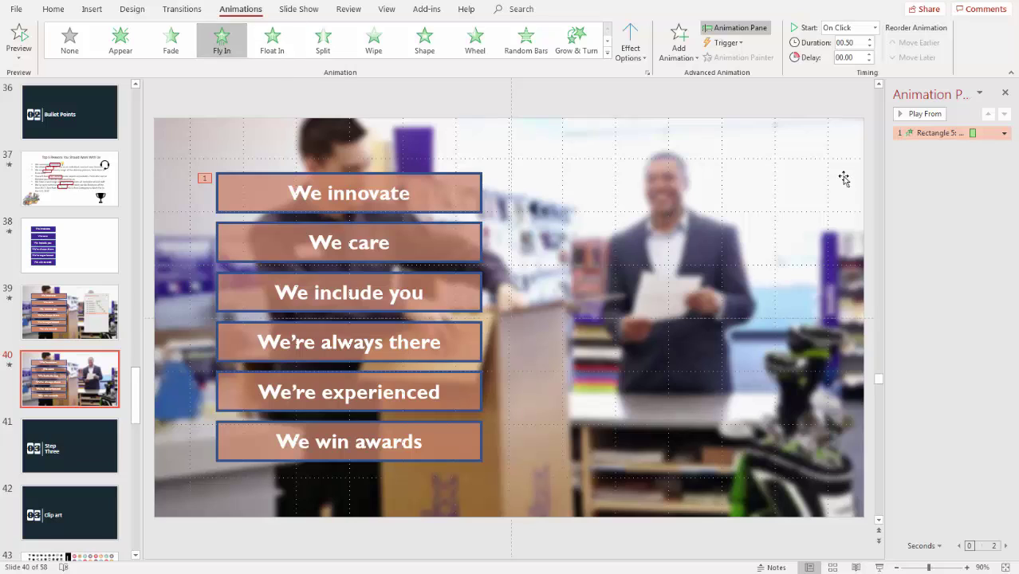
left_click(1005, 134)
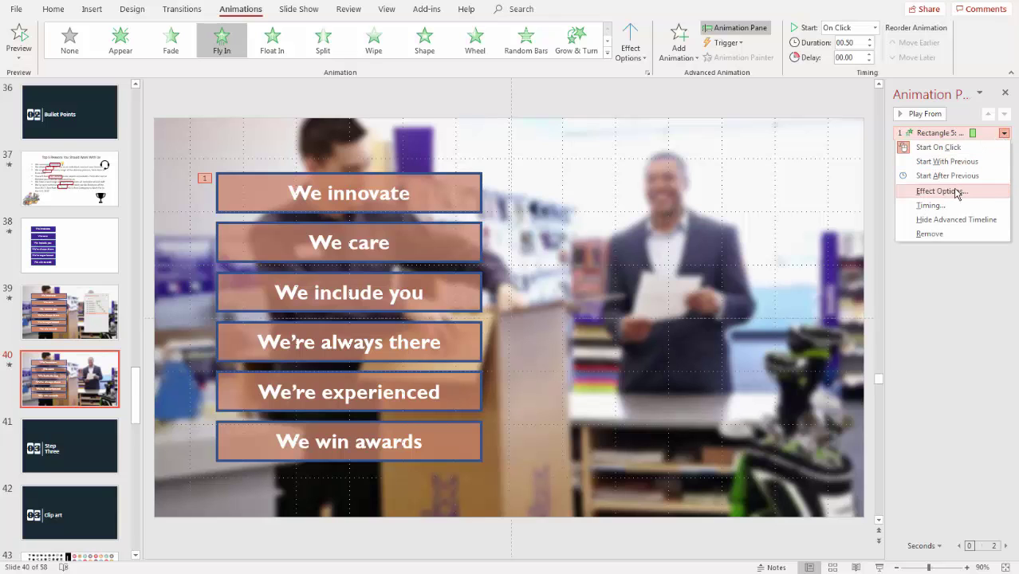
left_click(942, 191)
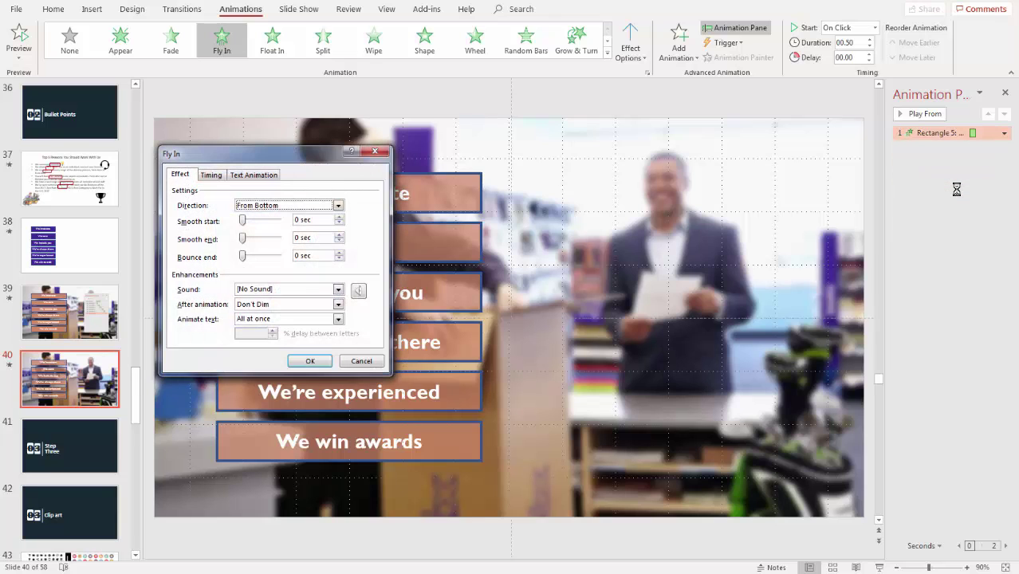
left_click(338, 205)
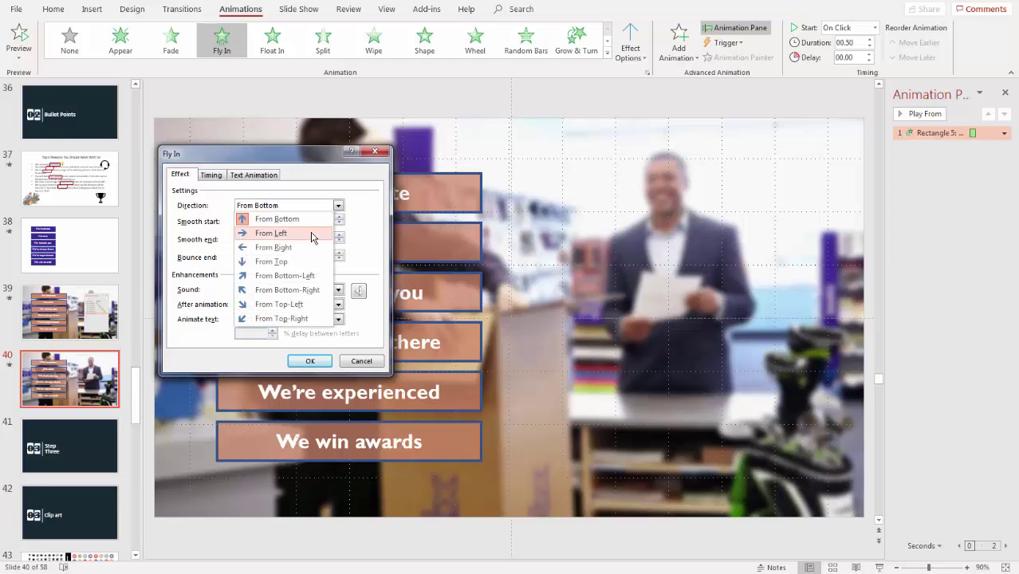
left_click(311, 234)
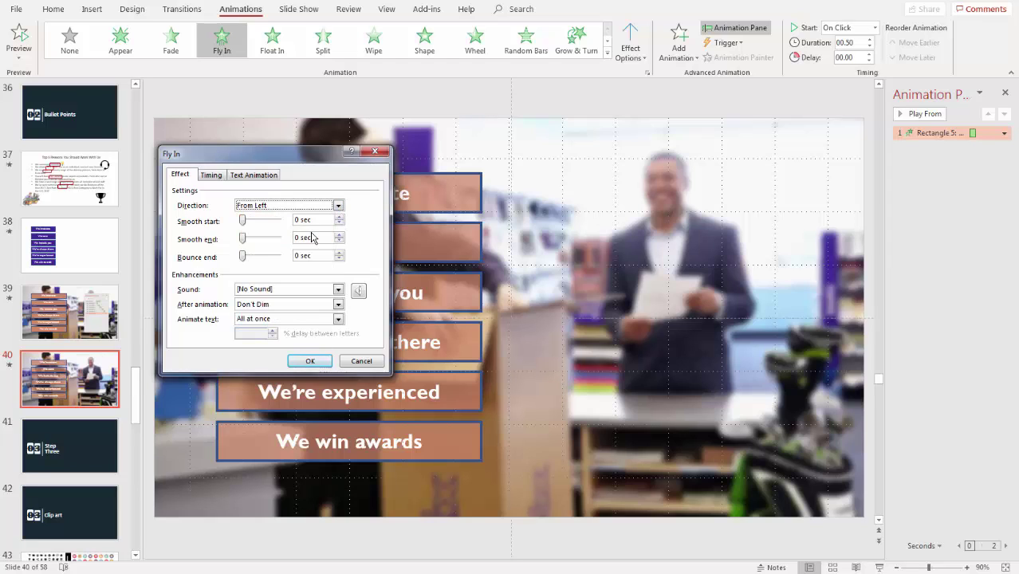
left_click(313, 360)
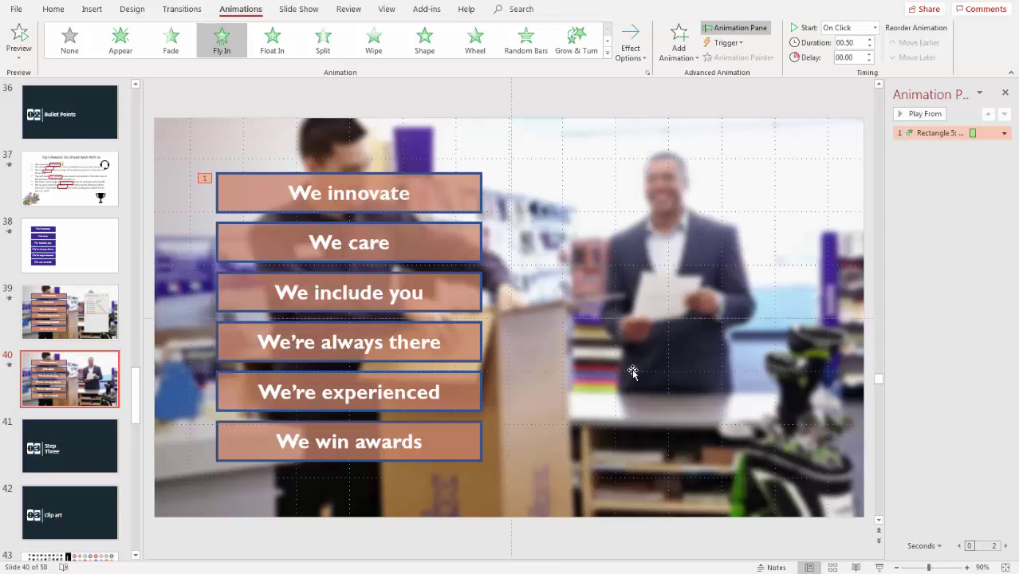
Step: Give the We care bar a Fly In From Left entrance, then preview slide 40 as a slide show
left_click(451, 250)
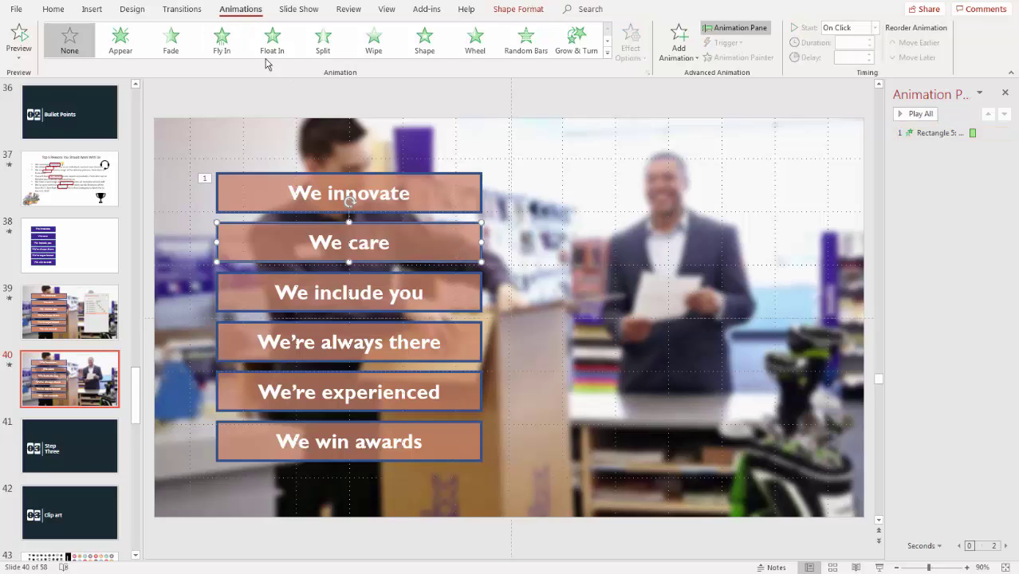
left_click(222, 40)
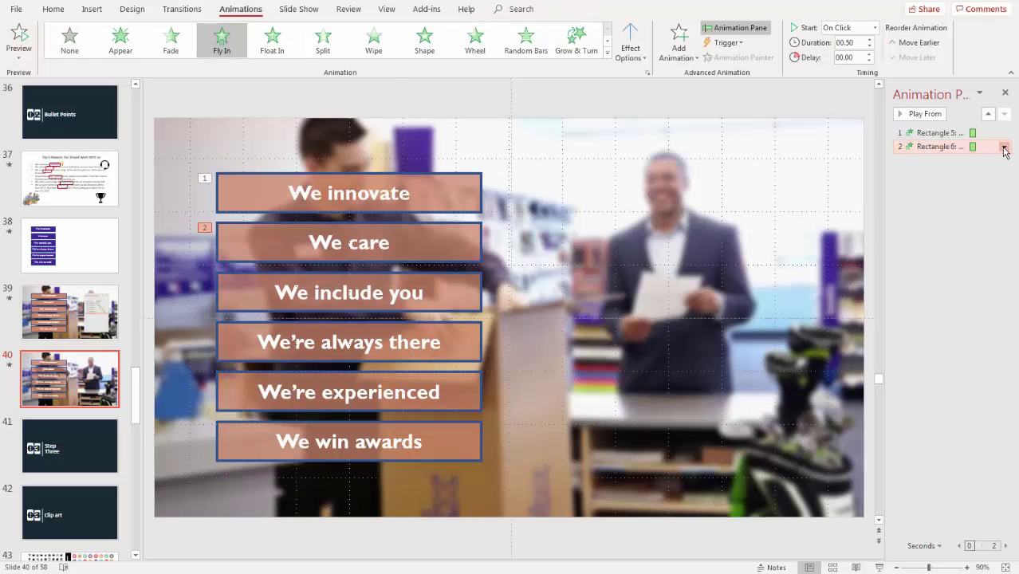
left_click(1004, 147)
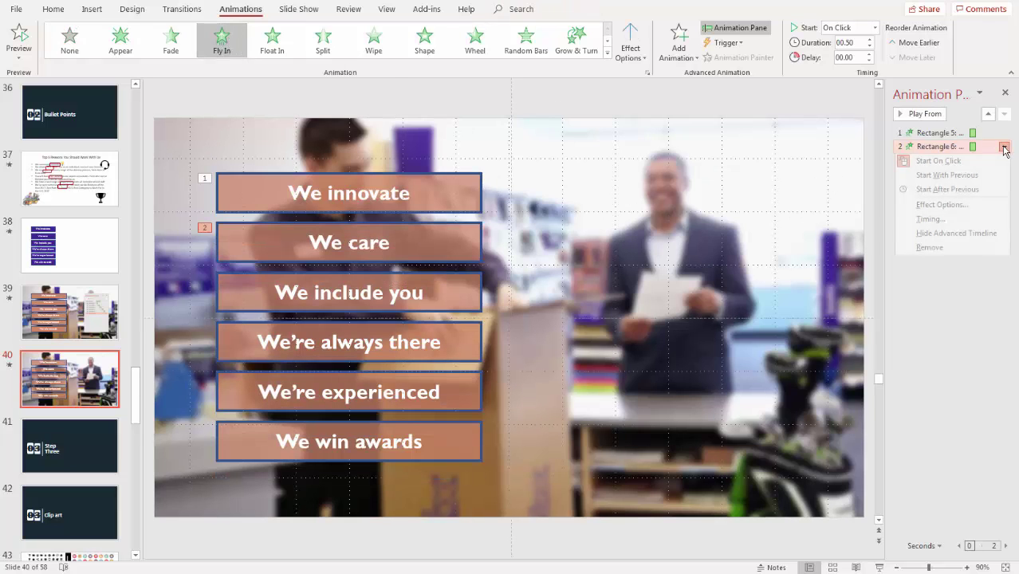
left_click(941, 205)
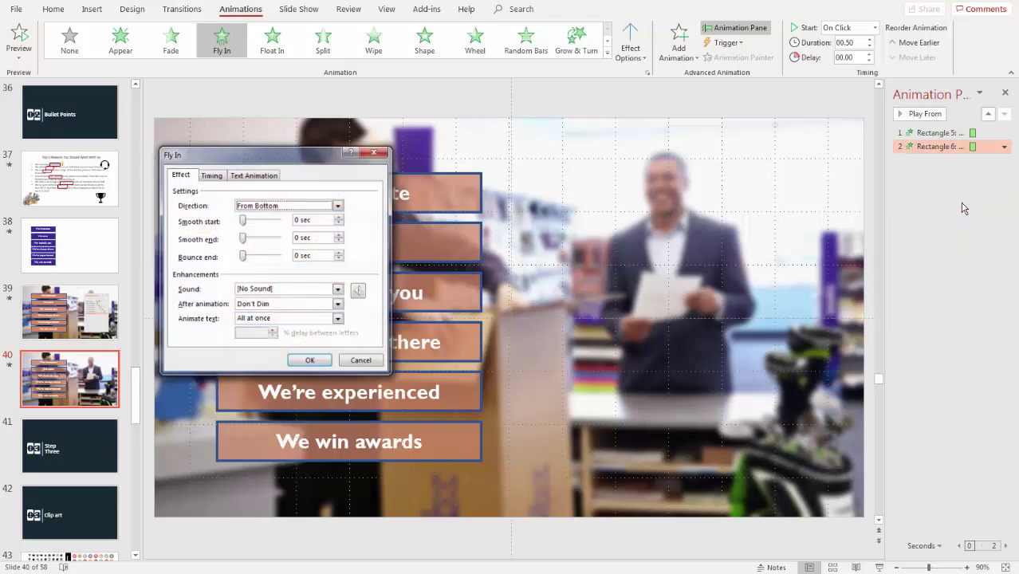
left_click(339, 206)
left_click(310, 236)
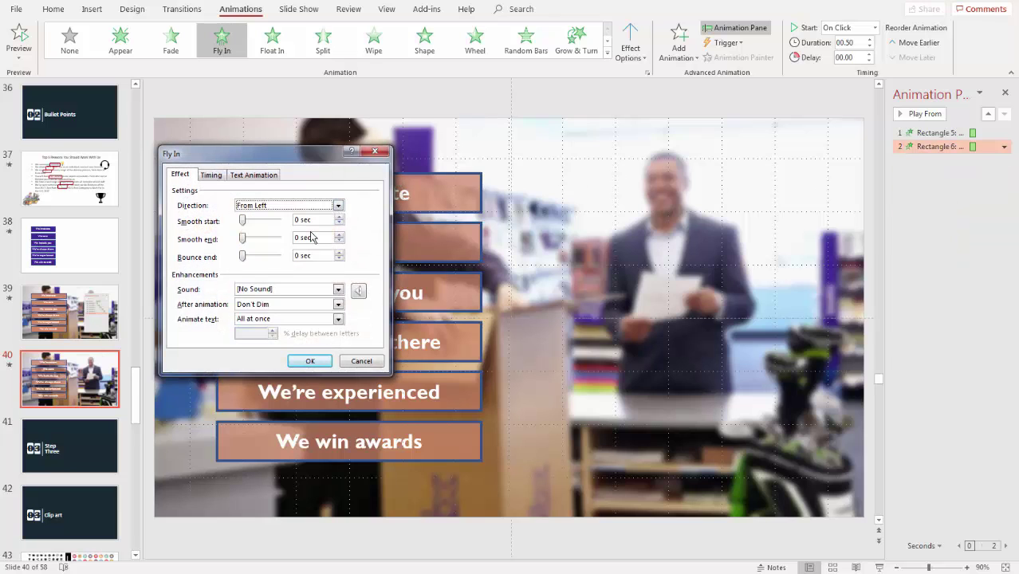
left_click(311, 361)
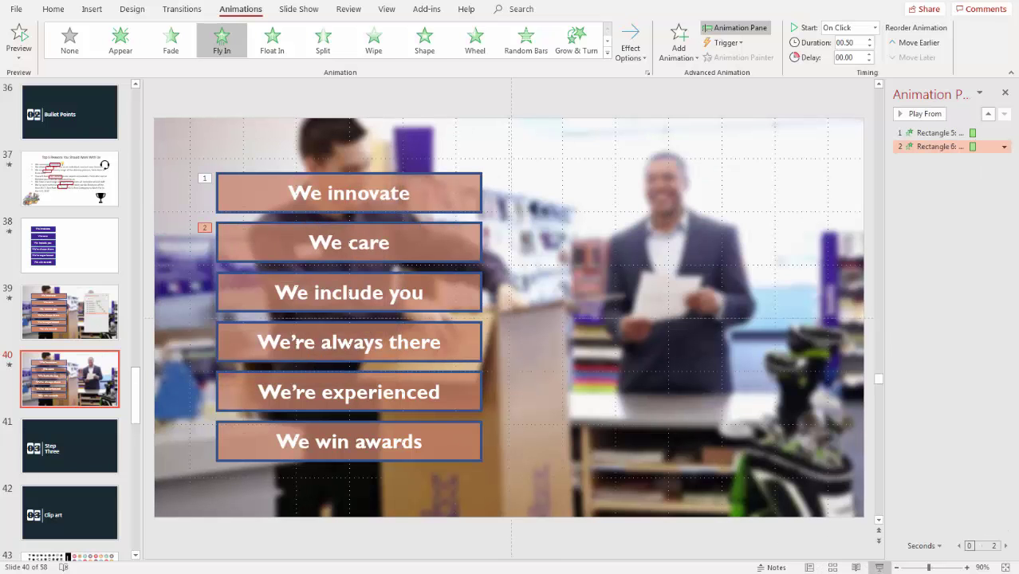
left_click(879, 569)
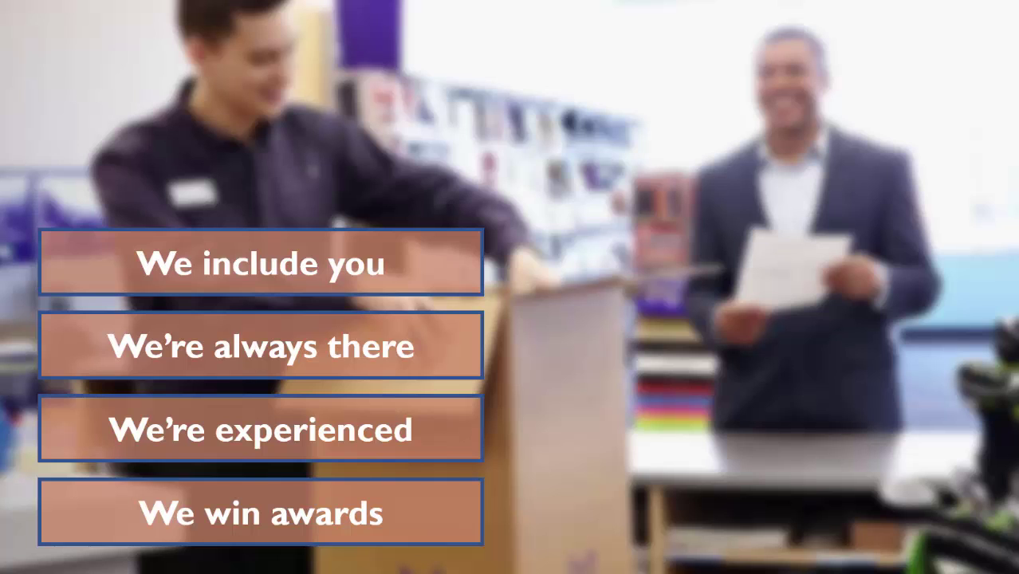
key("space")
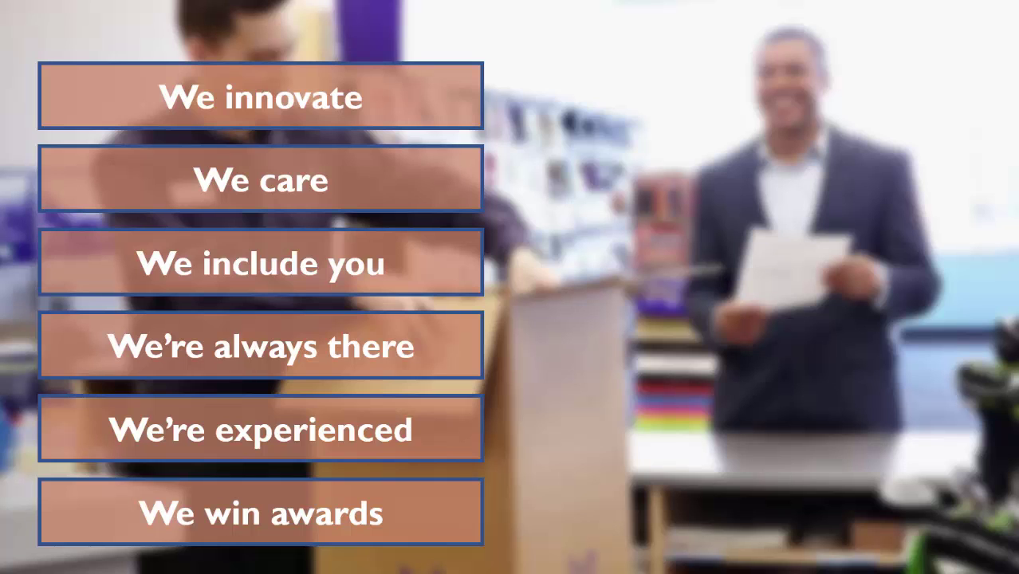
key("Escape")
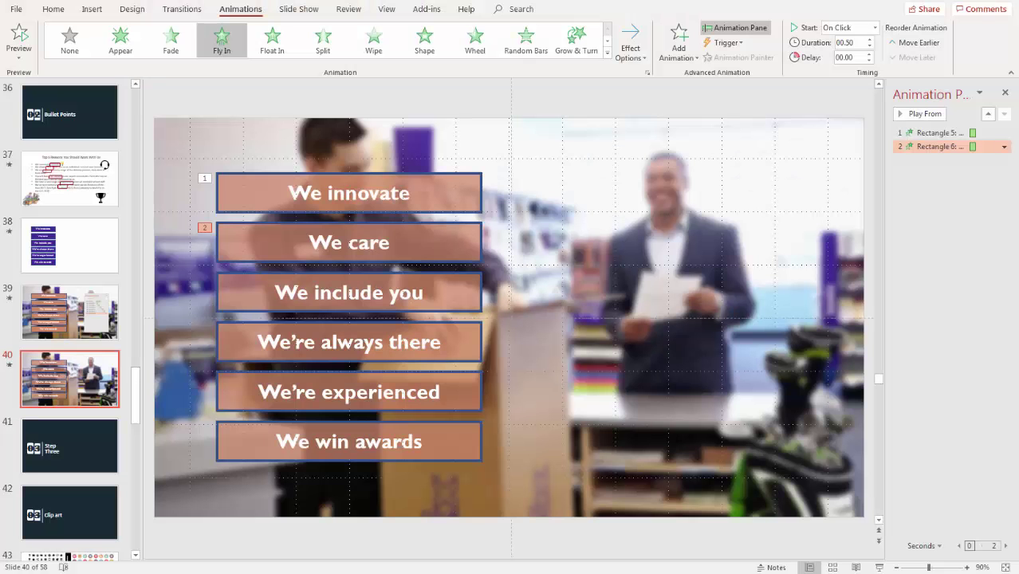
Step: Give the We include you bar an Appear entrance and bring up its animation options
left_click(440, 294)
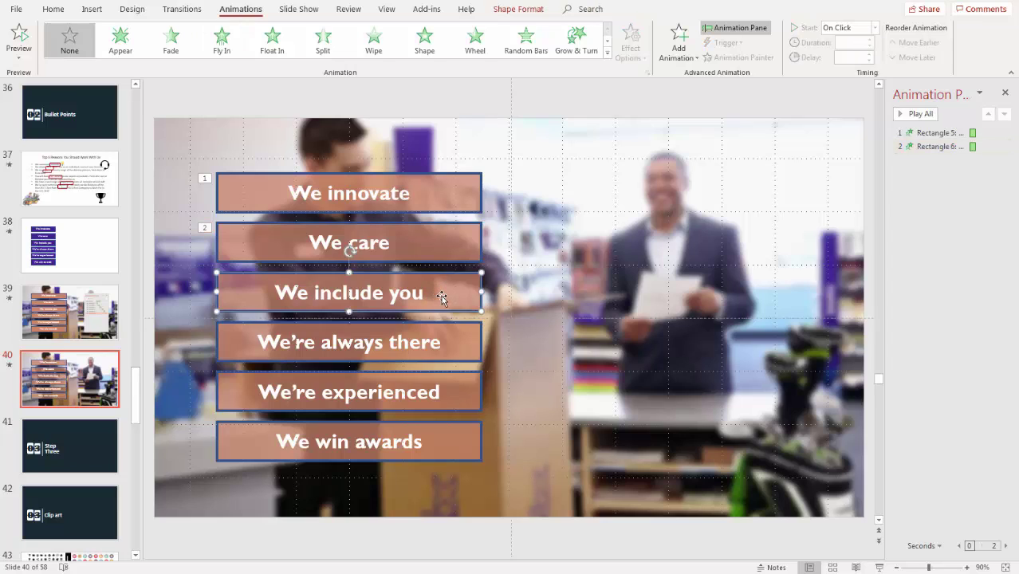
left_click(121, 40)
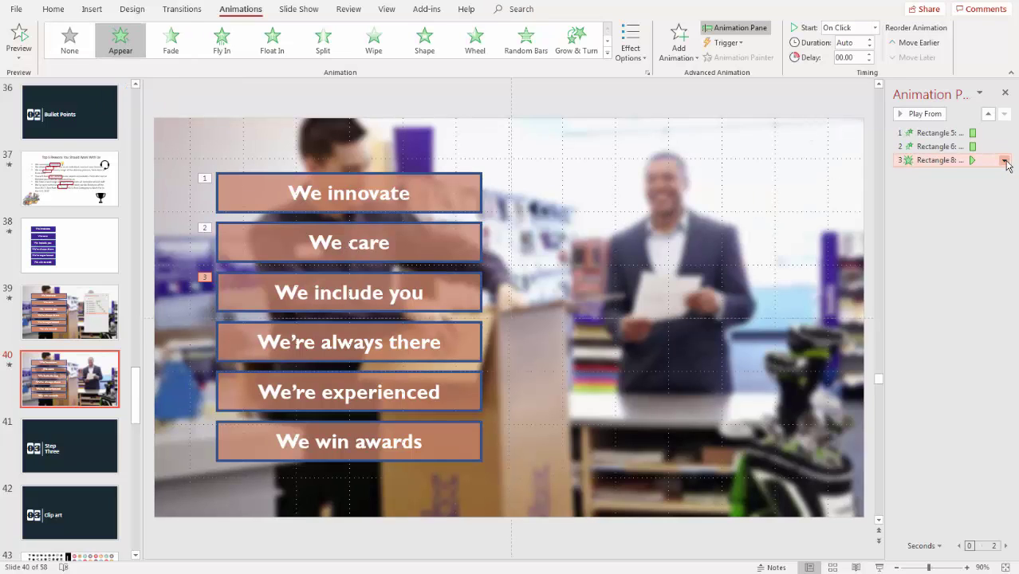
left_click(1006, 162)
Step: Review the Appear effect's Timing settings and close them, keeping the On Click start
left_click(964, 221)
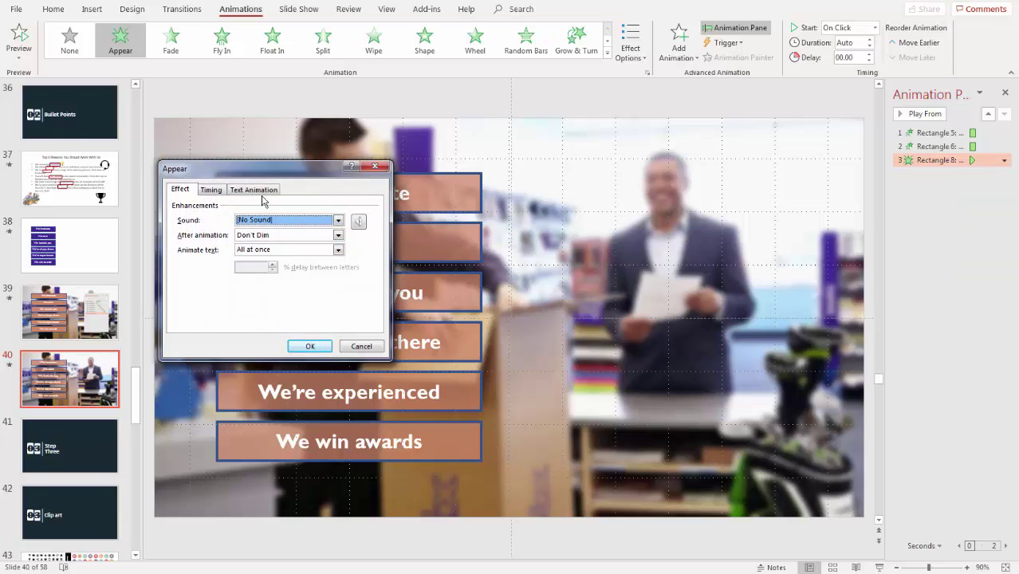
left_click(211, 190)
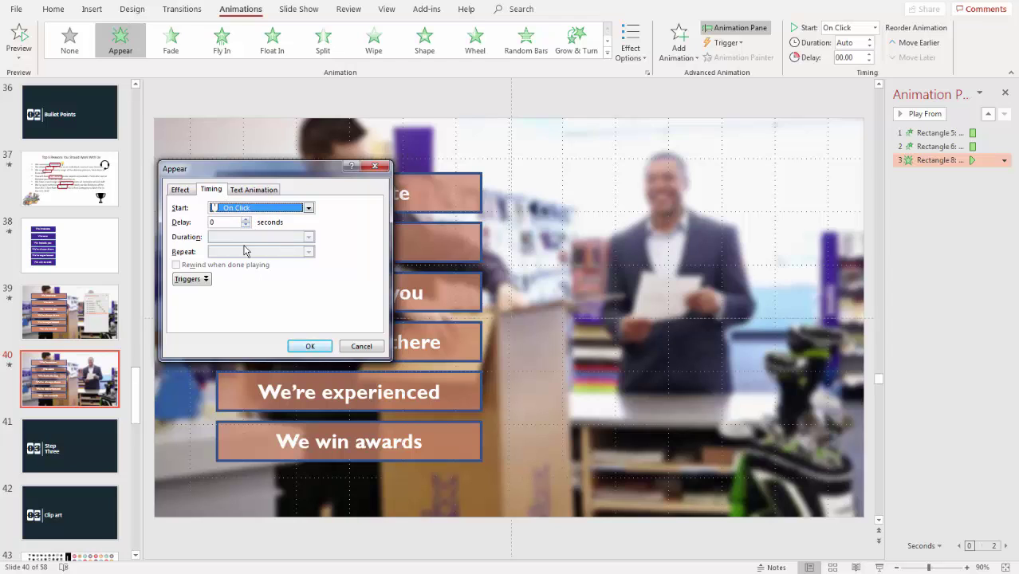
left_click(311, 346)
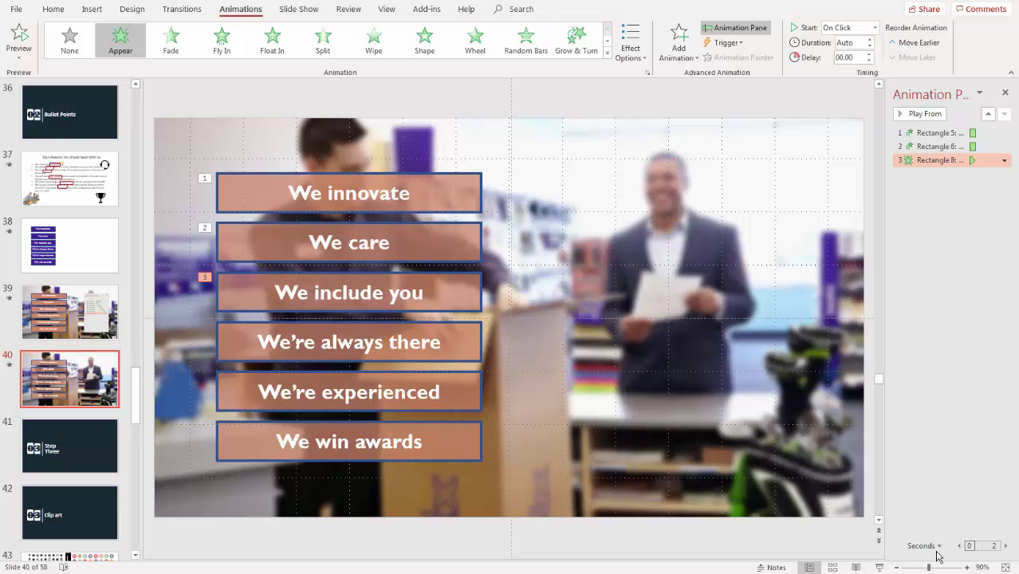
left_click(879, 567)
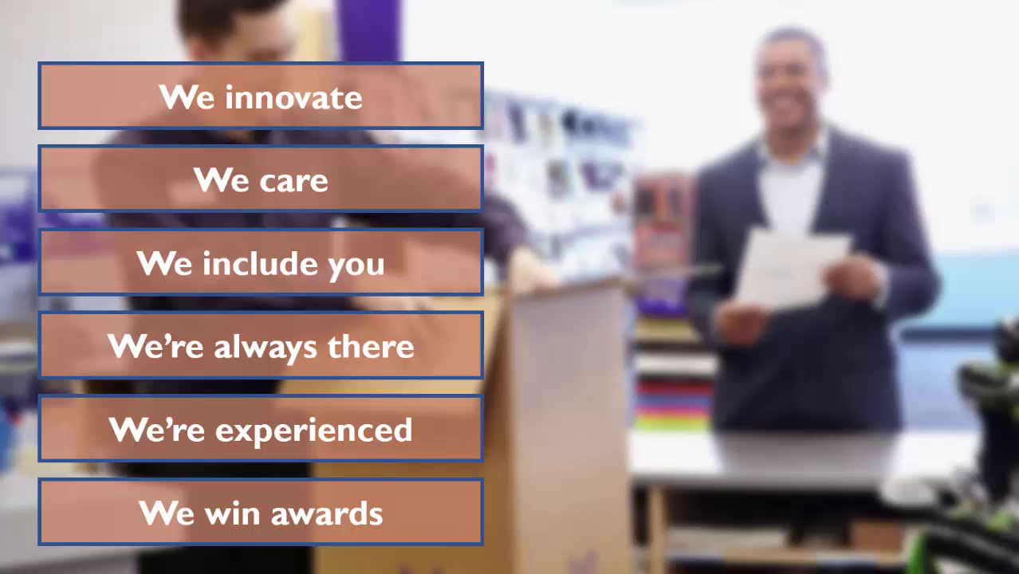
key("Escape")
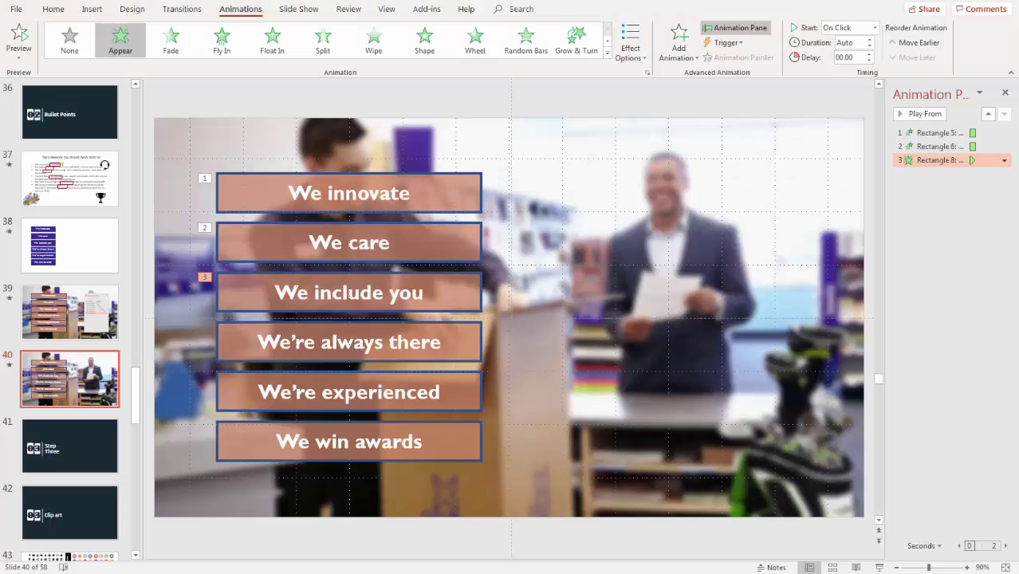
Step: Give the We're always there bar a Fade entrance with a 0.5-second (Very Fast) duration
left_click(350, 333)
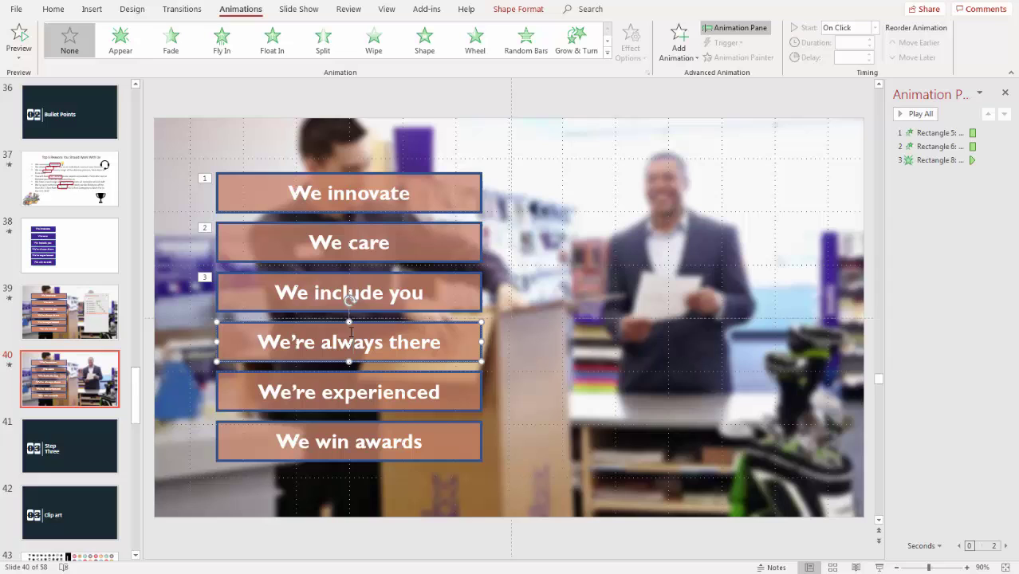
left_click(172, 37)
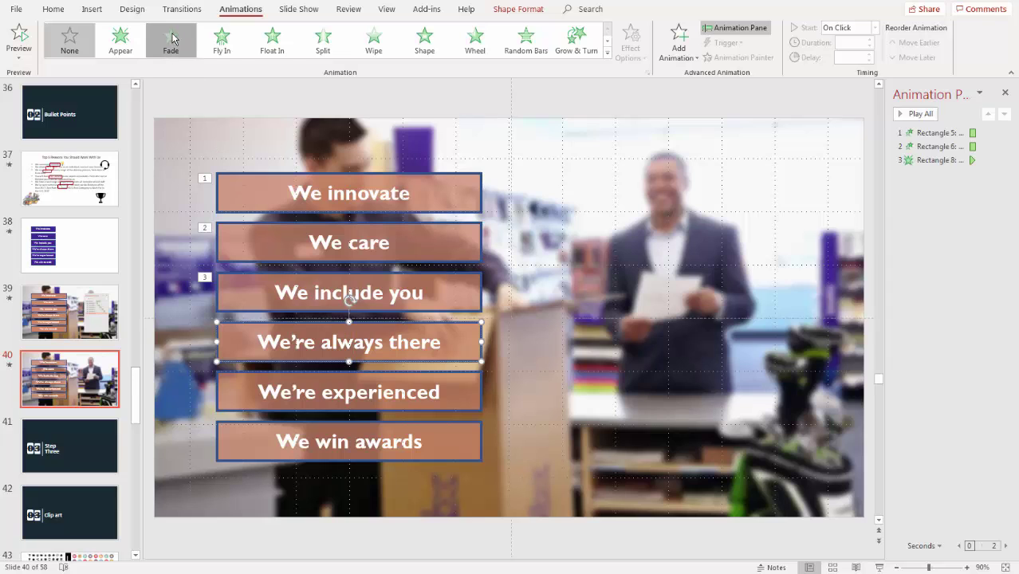
left_click(1003, 175)
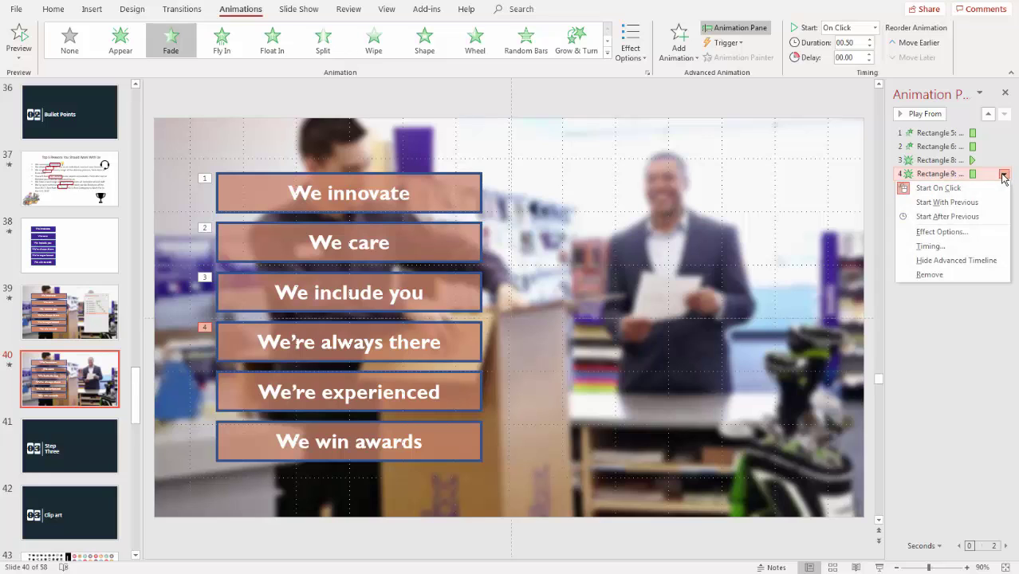
left_click(959, 232)
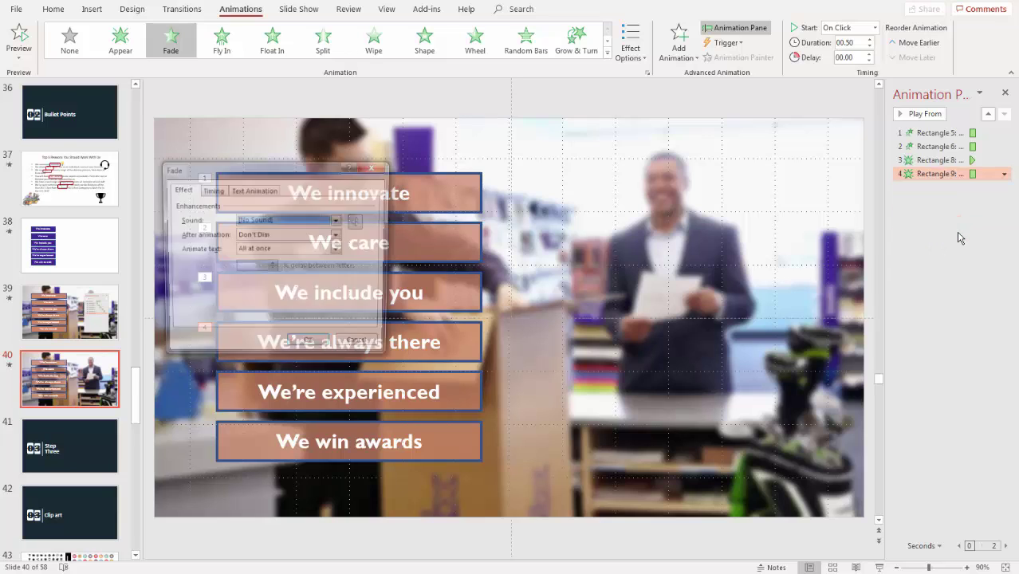
left_click(212, 189)
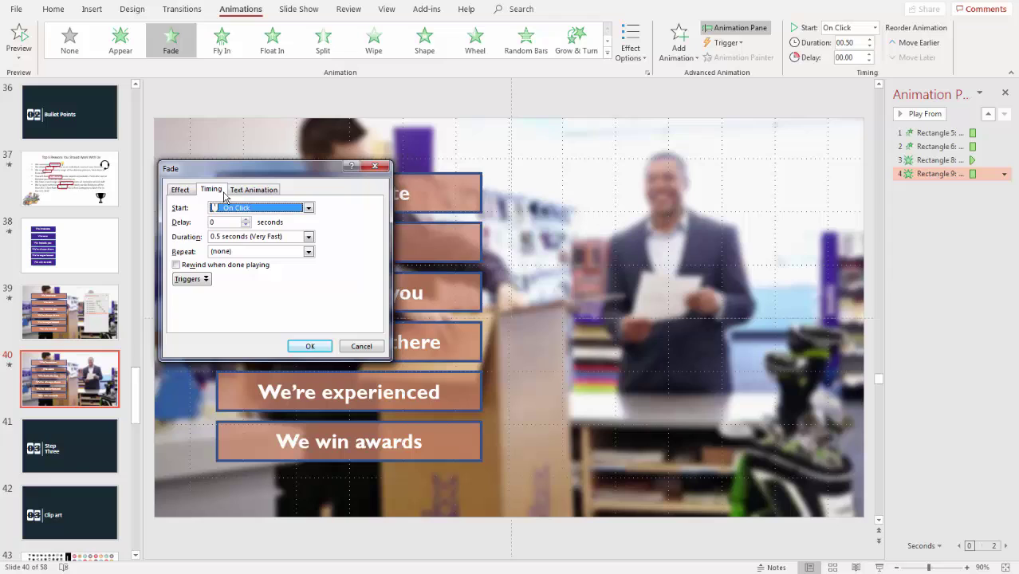
left_click(308, 238)
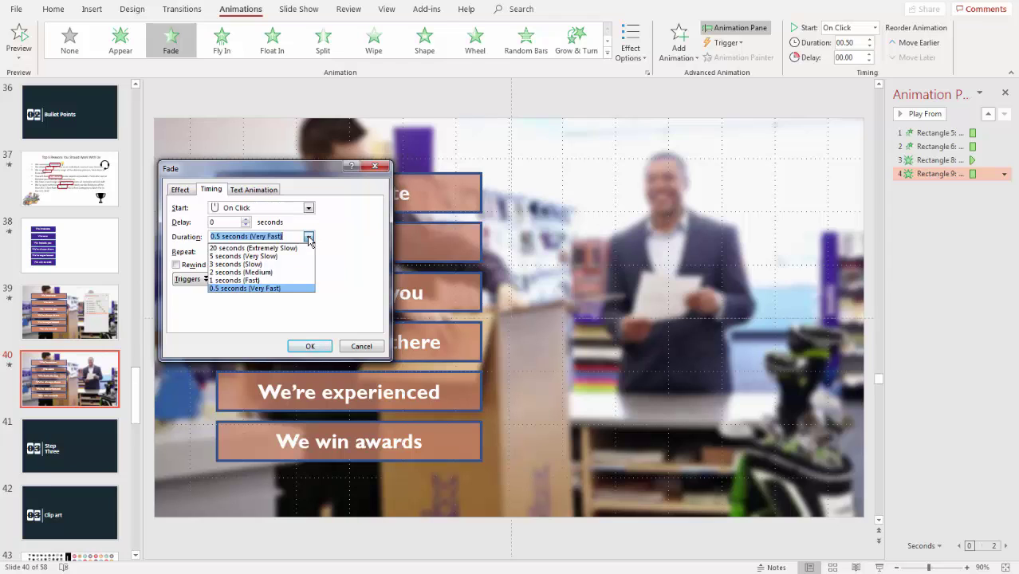
left_click(272, 288)
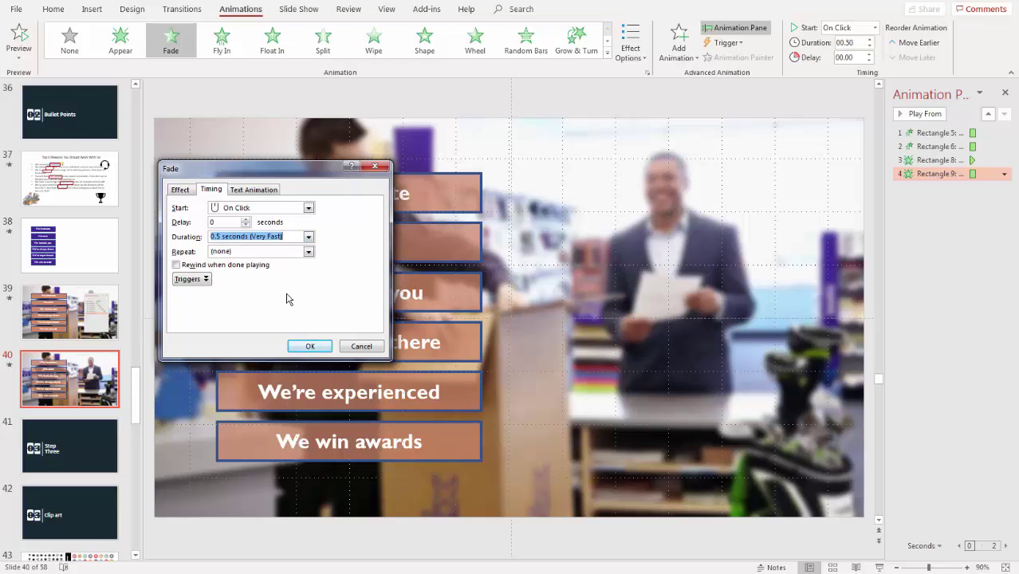
left_click(315, 350)
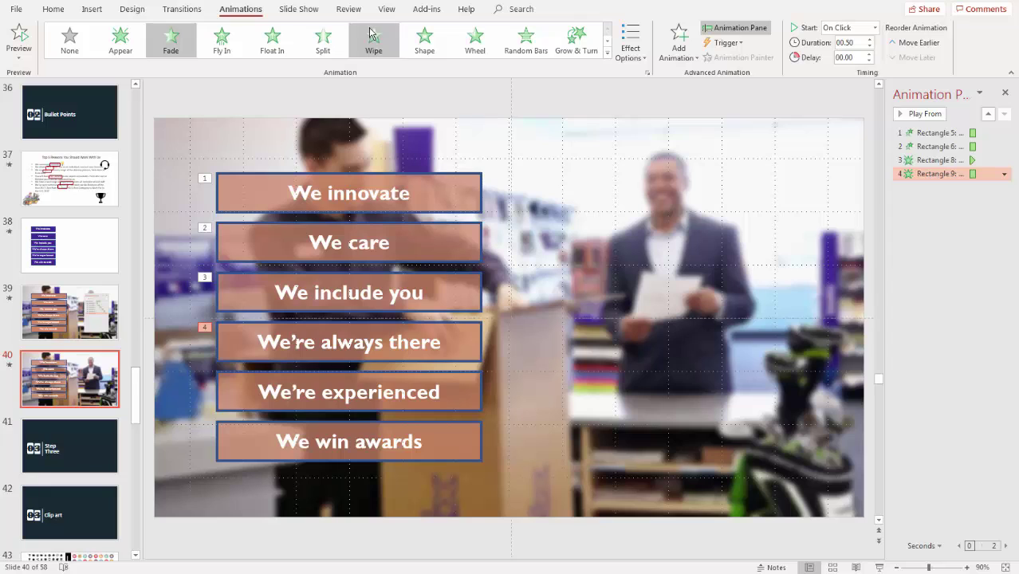
Step: Give the We're experienced bar a Wipe entrance From Left, then select the We win awards bar
left_click(375, 389)
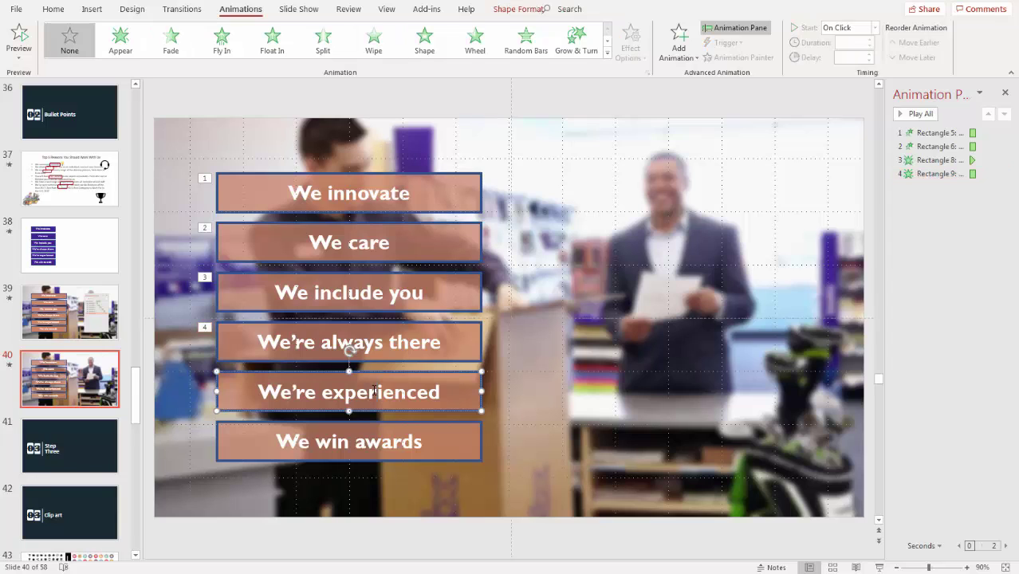
left_click(375, 40)
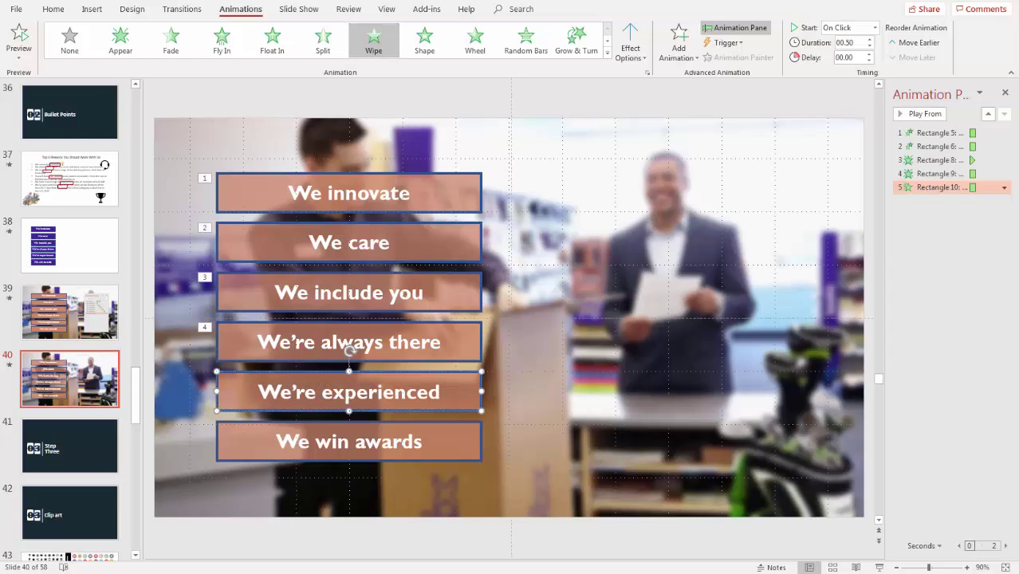
left_click(1004, 188)
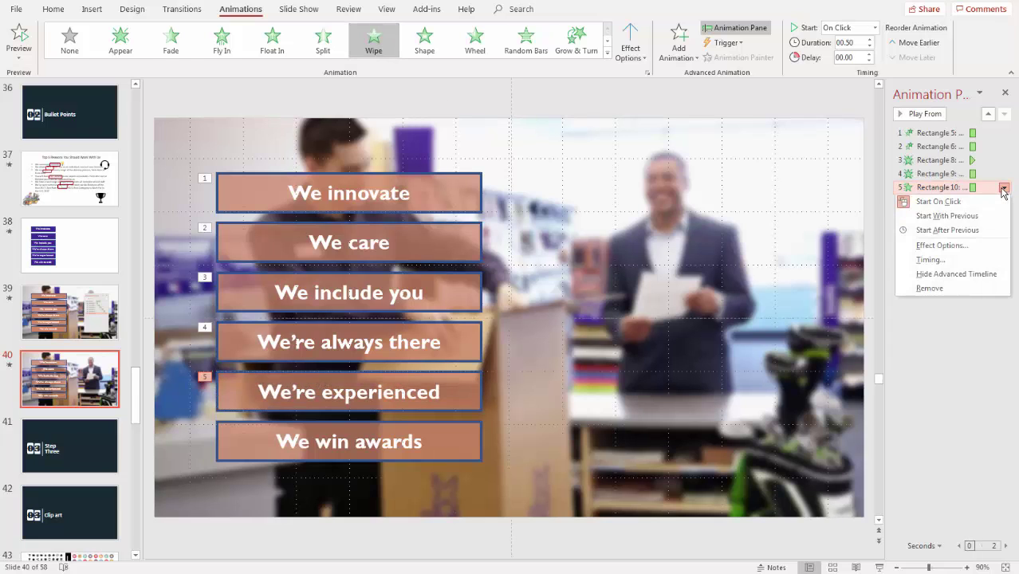
left_click(942, 245)
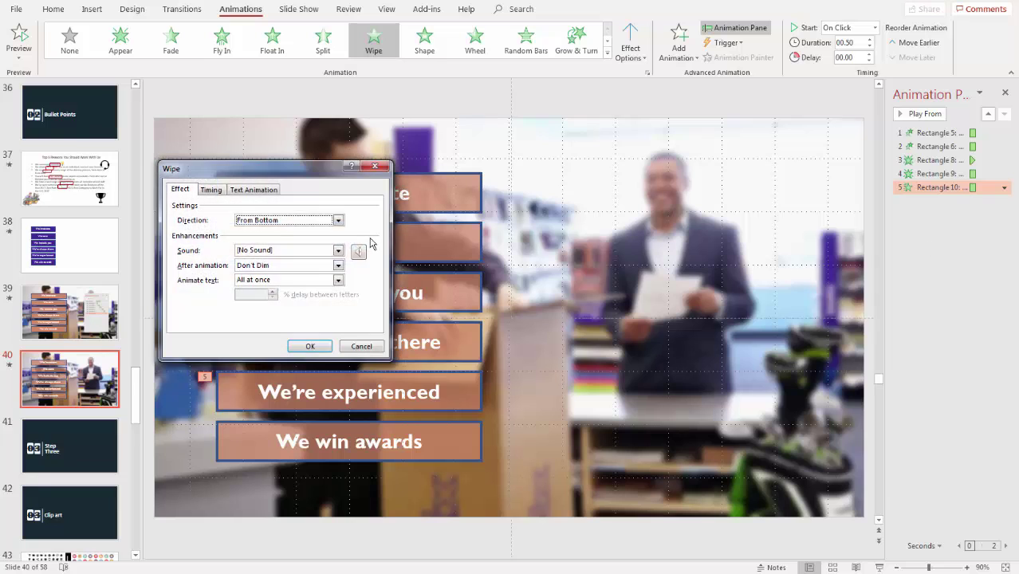
left_click(337, 221)
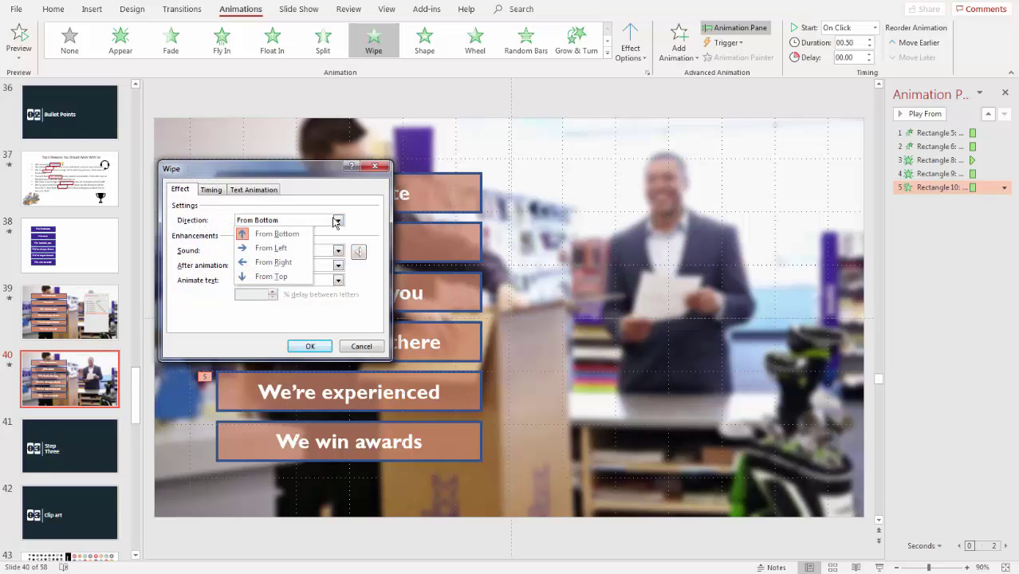
left_click(292, 250)
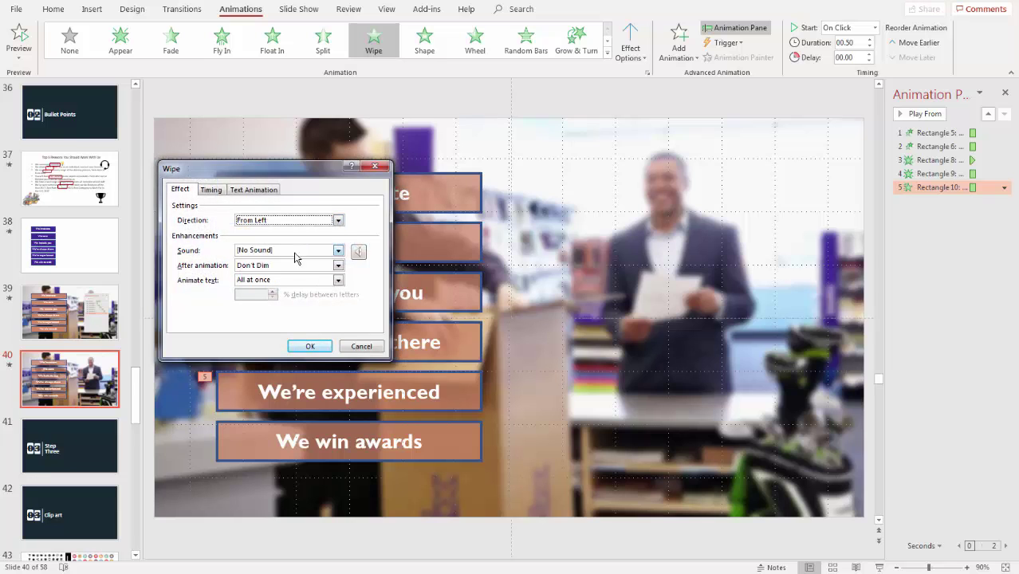
left_click(308, 346)
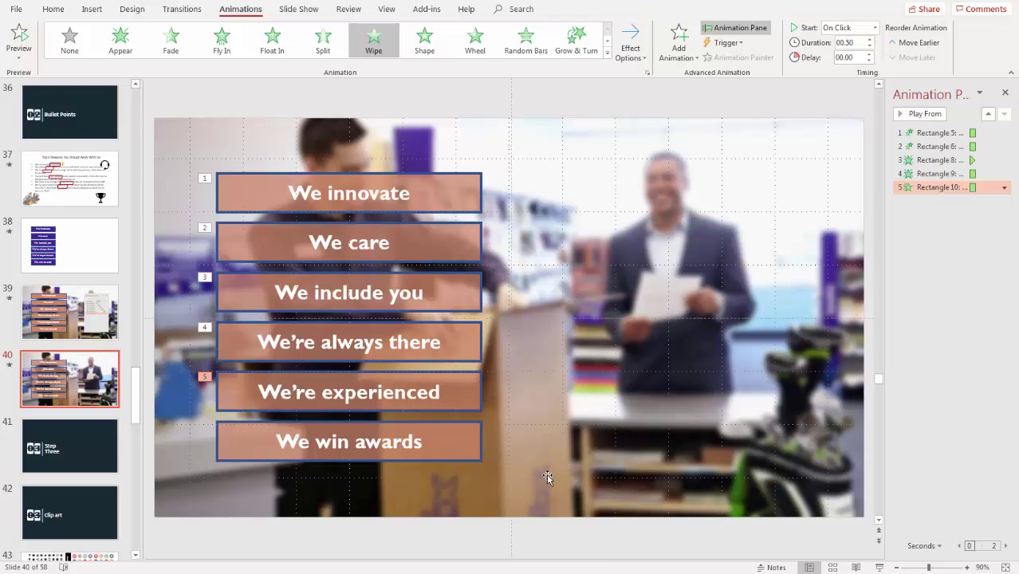
left_click(441, 442)
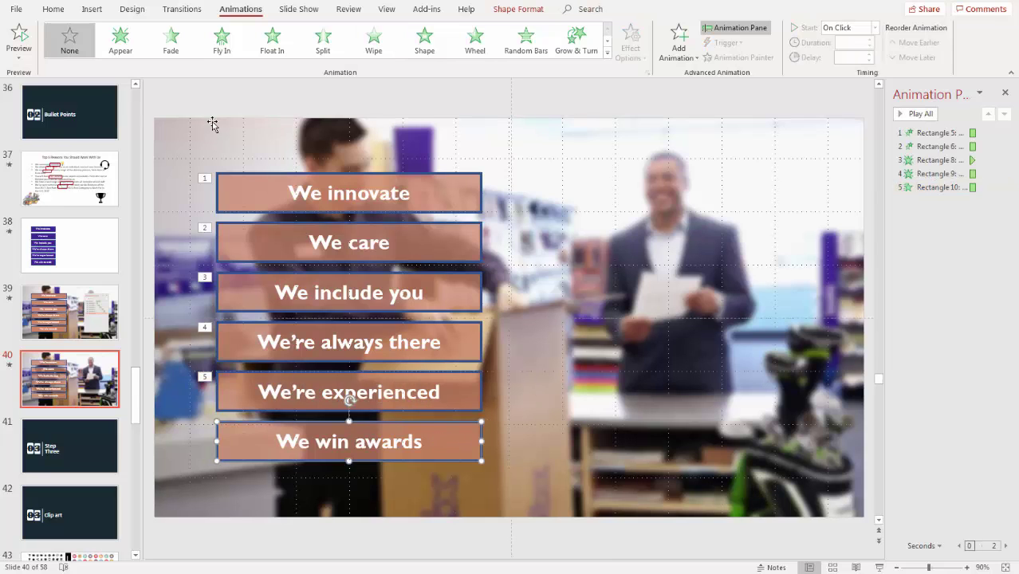
Step: Give the We win awards bar a Fly In entrance with Direction set to From Left
left_click(220, 33)
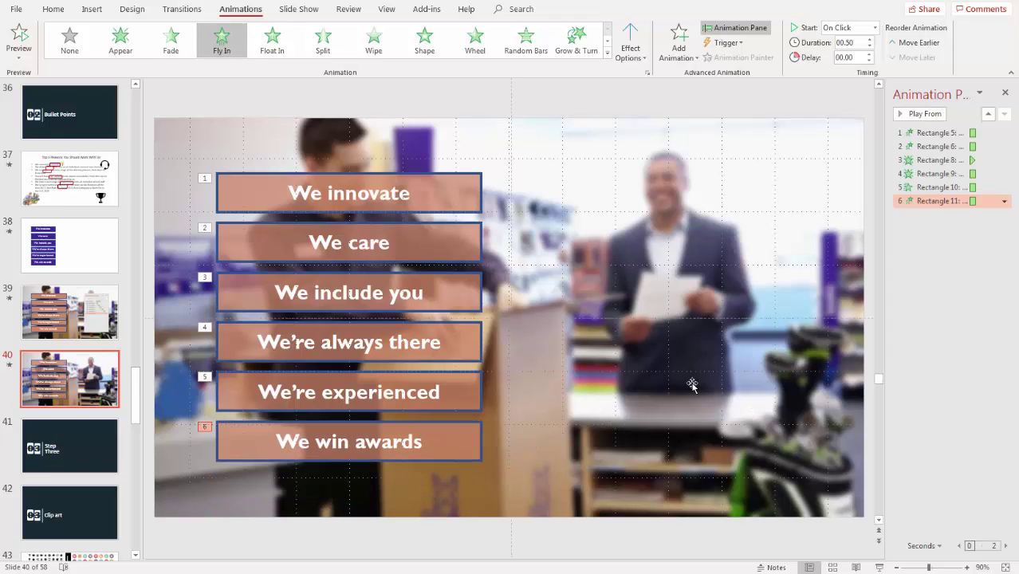
left_click(1004, 202)
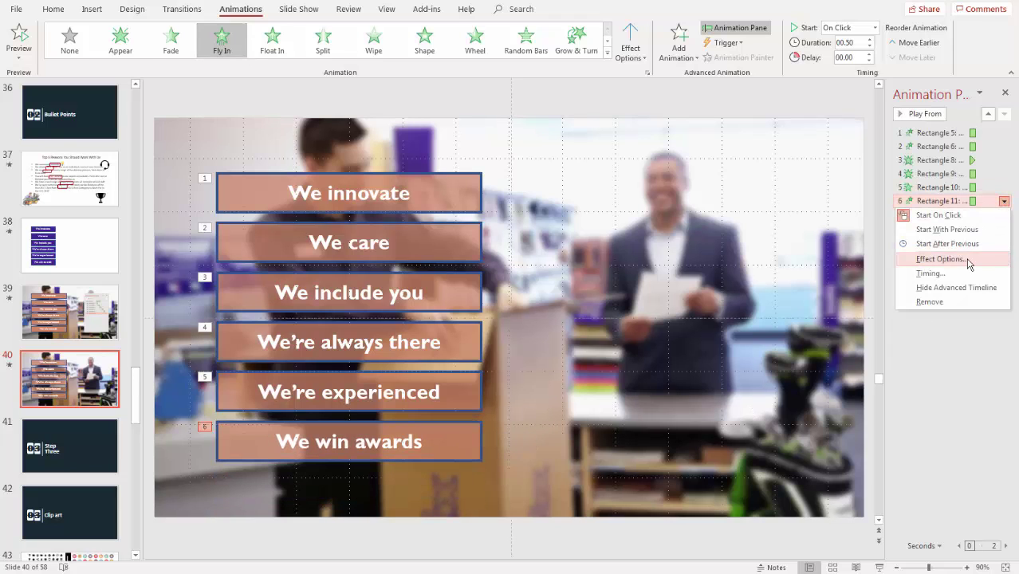
left_click(942, 259)
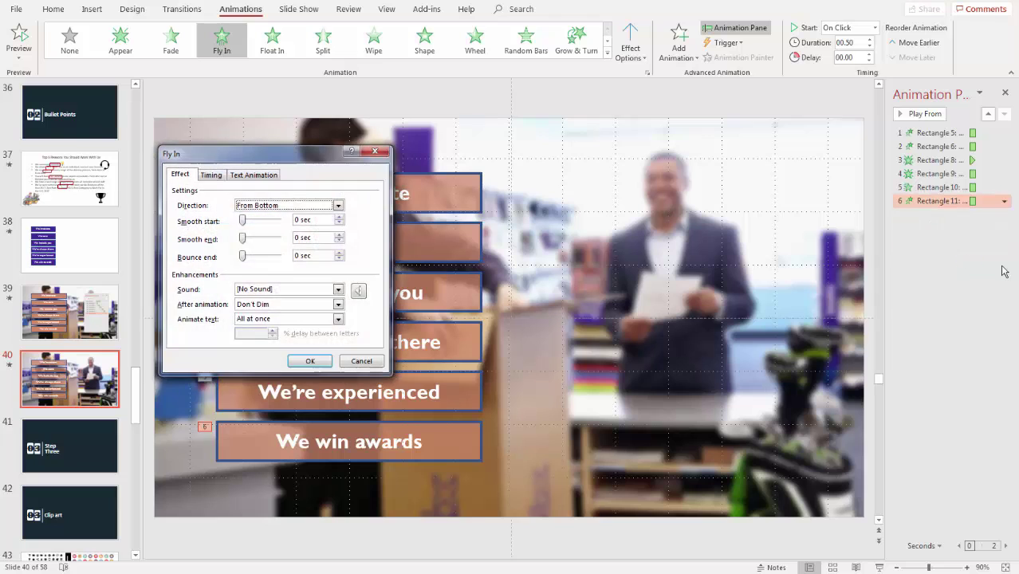
left_click(338, 205)
left_click(297, 233)
left_click(300, 359)
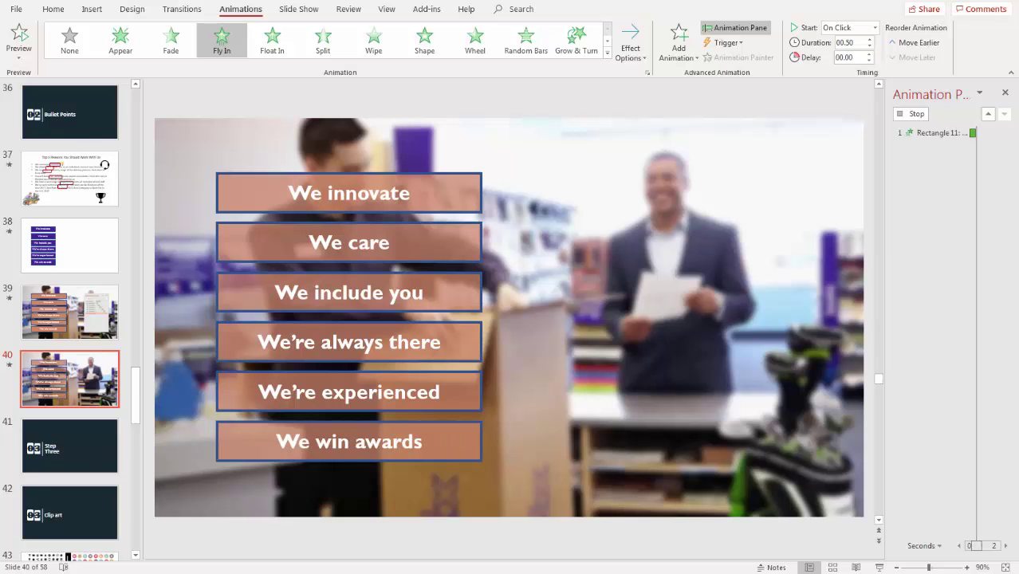
Step: Start the slide show on slide 40 to test the six bar animations
left_click(880, 568)
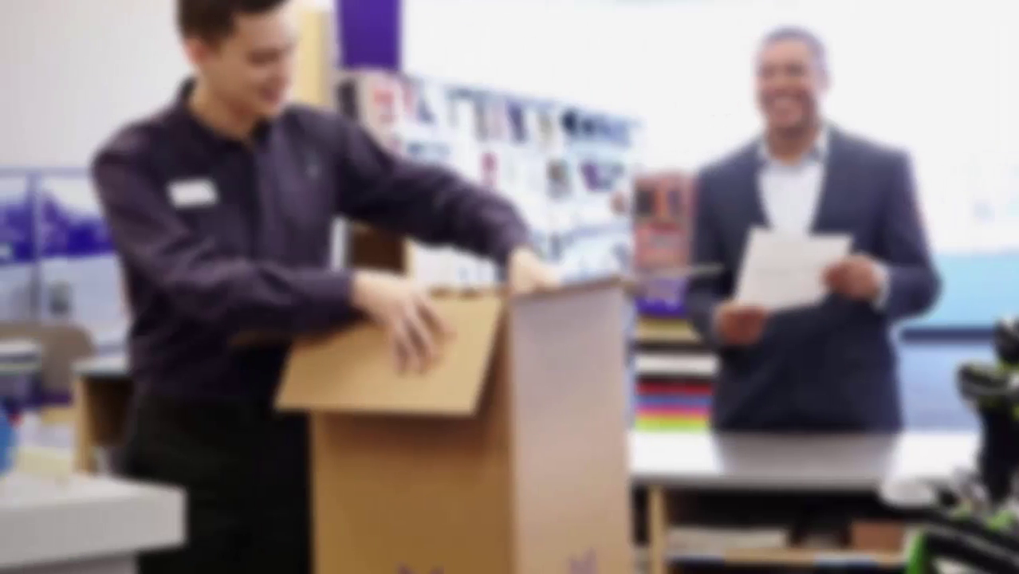